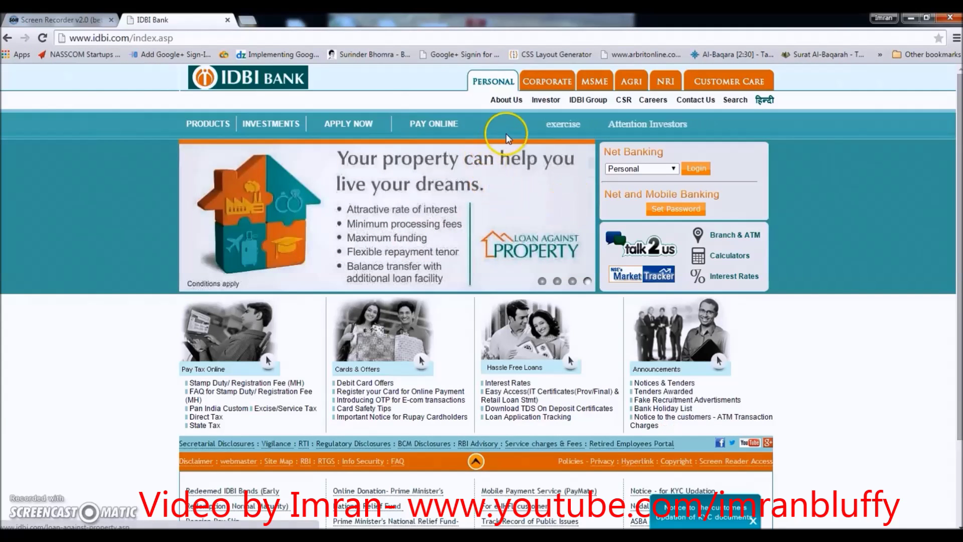
Open the Stamp Duty/Registration Fee (Maharashtra) online payment page from the bank's site and accept the disclaimer.
{"action": "mouse_move", "coordinate": [452, 132]}
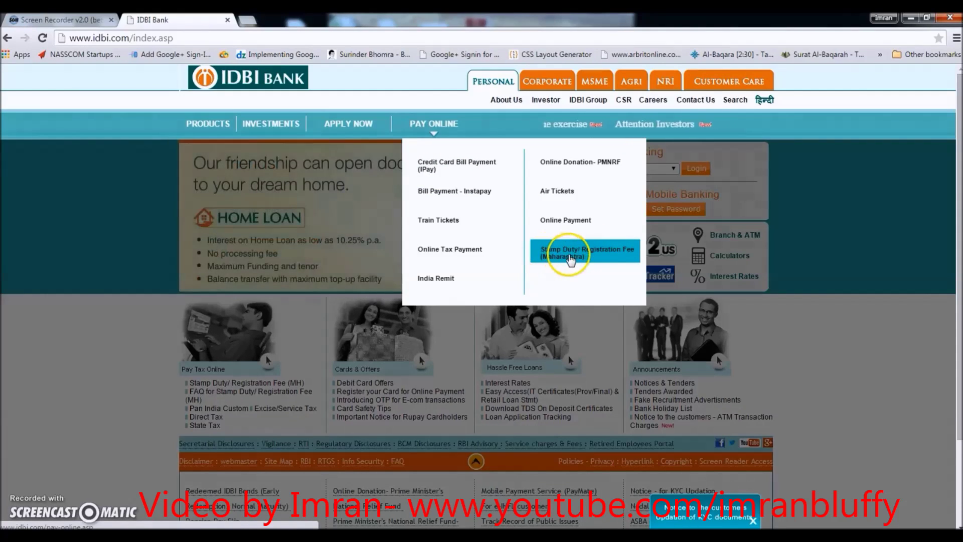
{"action": "left_click", "coordinate": [571, 257]}
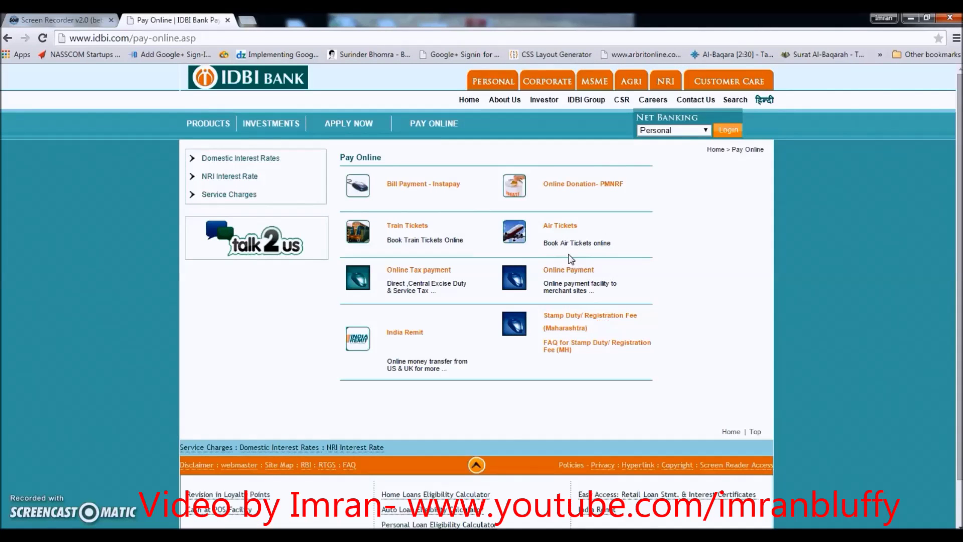
{"action": "left_click", "coordinate": [580, 316]}
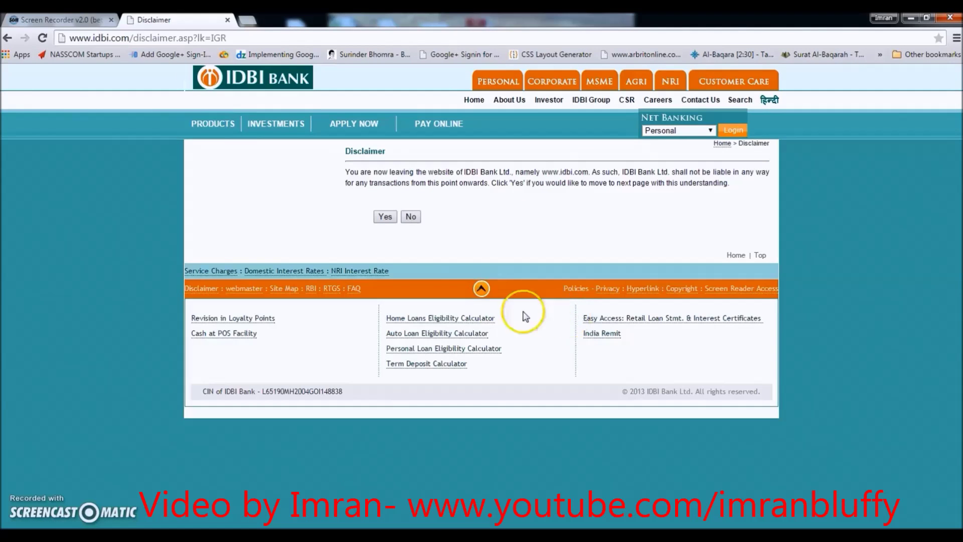
{"action": "left_click", "coordinate": [385, 217]}
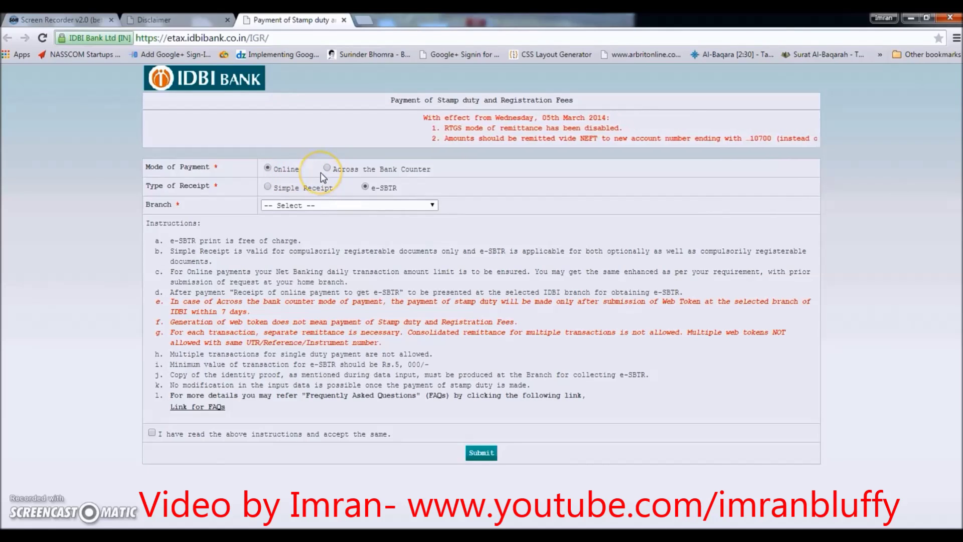
Examine the branches offered for the Online mode of payment with an e-SBTR receipt, without selecting one.
{"action": "left_click", "coordinate": [287, 170]}
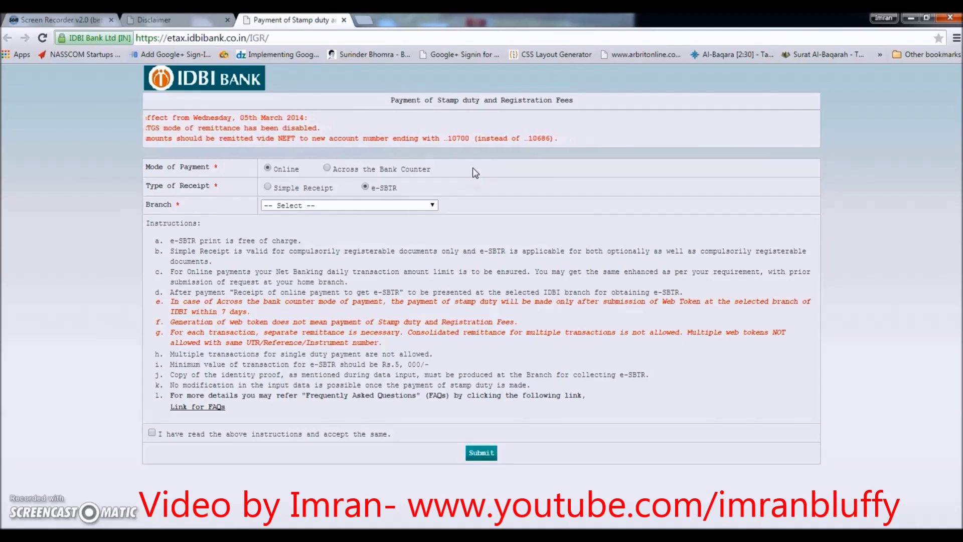
{"action": "left_click", "coordinate": [270, 163]}
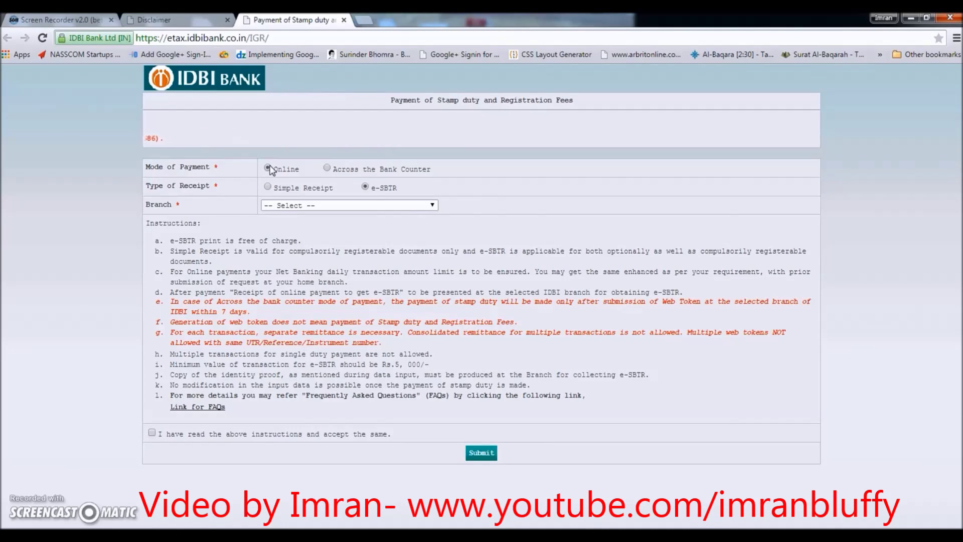
{"action": "left_click", "coordinate": [371, 205]}
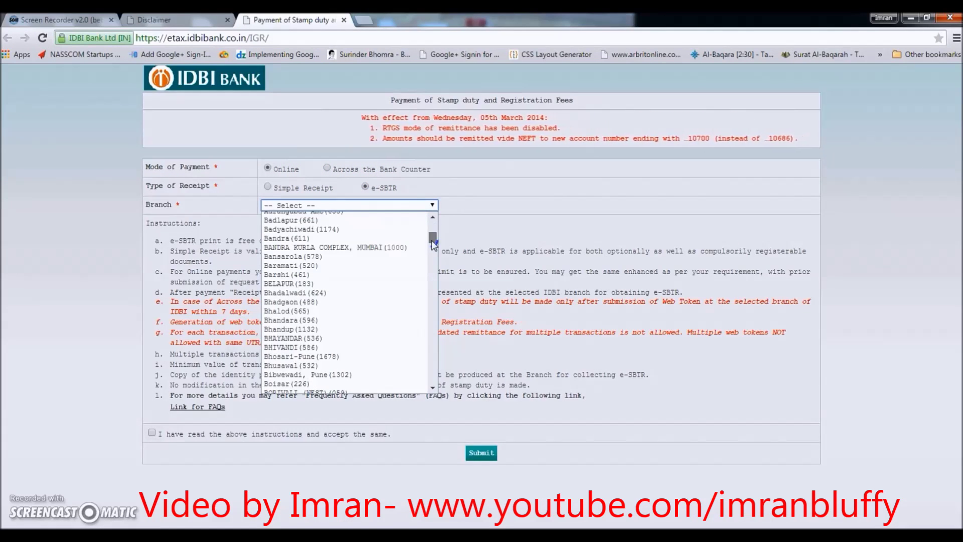
{"action": "mouse_move", "coordinate": [431, 240]}
{"action": "left_mouse_down"}
{"action": "mouse_move", "coordinate": [432, 228]}
{"action": "mouse_move", "coordinate": [435, 250]}
{"action": "left_mouse_up"}
{"action": "left_click", "coordinate": [275, 225]}
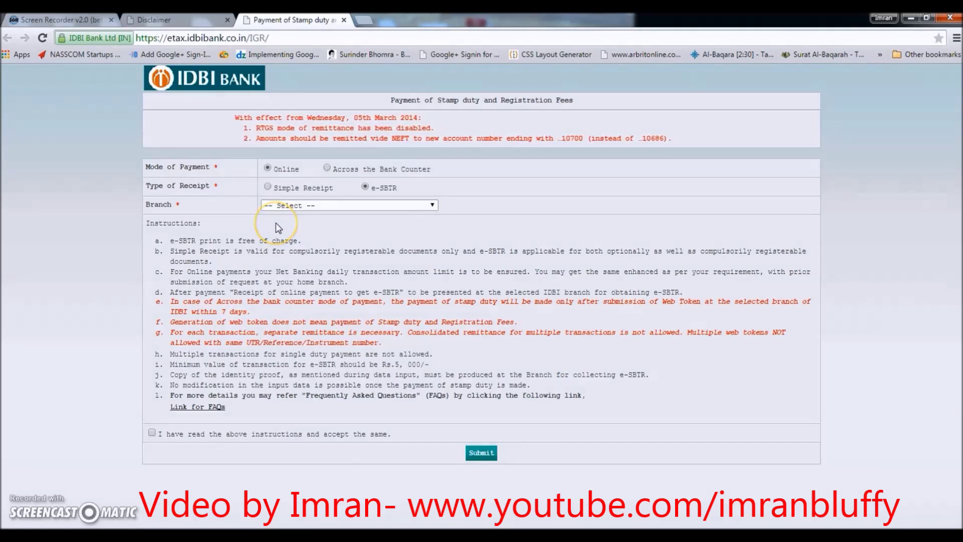
Set the mode of payment to Across the Bank Counter, choose the Bandra(611) branch and dismiss the remittance notice.
{"action": "left_click", "coordinate": [323, 176]}
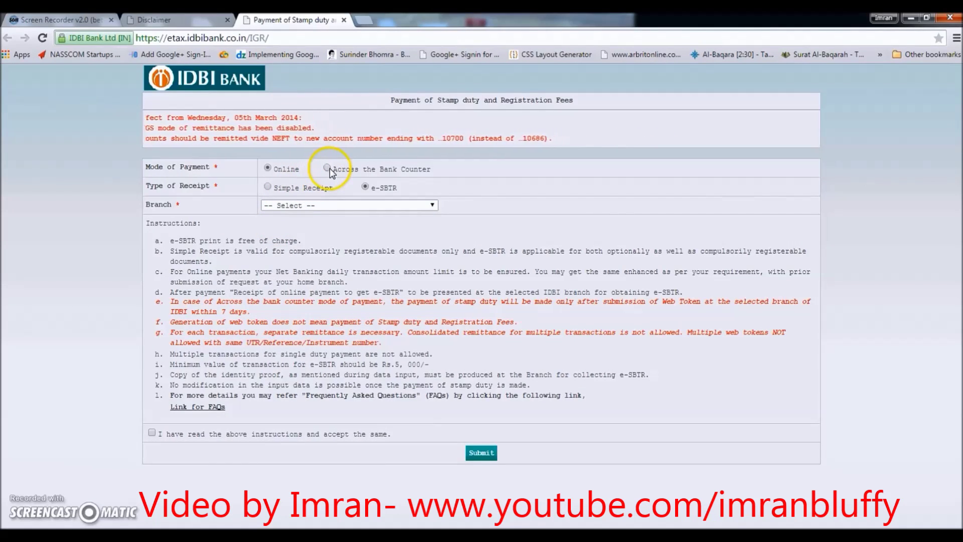
{"action": "left_click", "coordinate": [328, 168]}
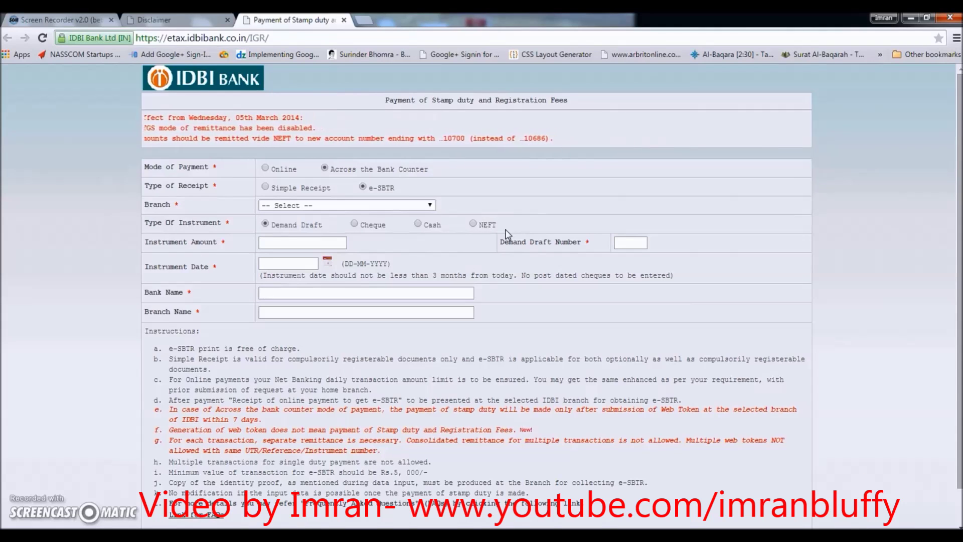
{"action": "left_click", "coordinate": [384, 205]}
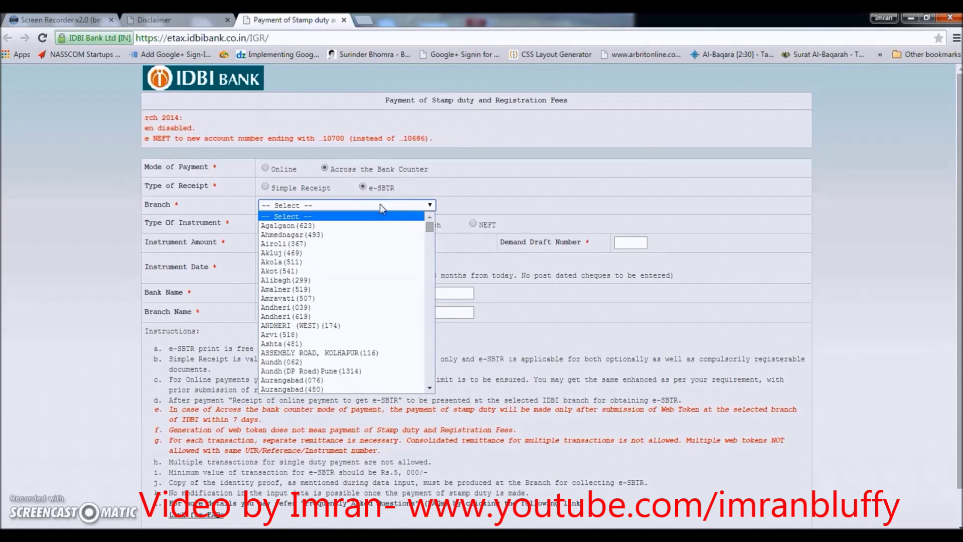
{"action": "type", "text": "ban"}
{"action": "left_click", "coordinate": [486, 203]}
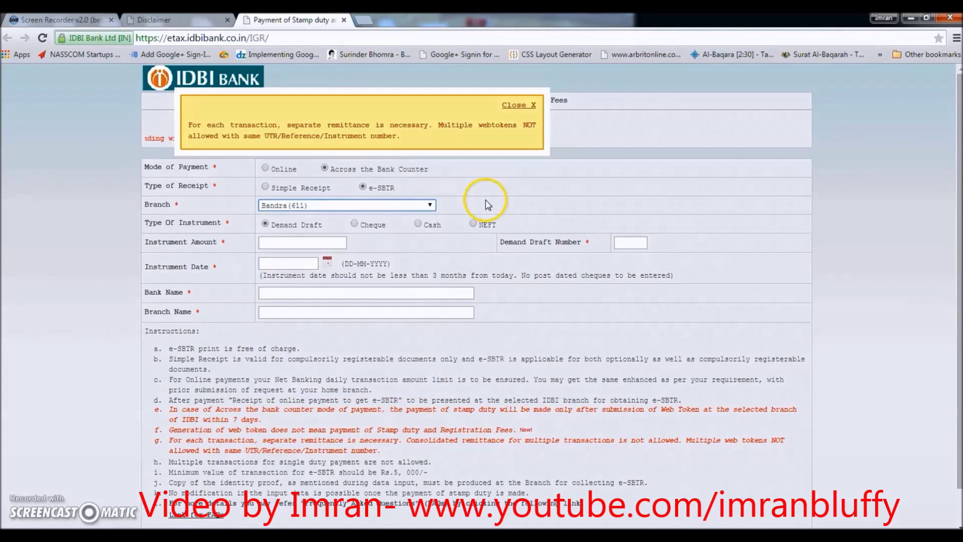
{"action": "left_click", "coordinate": [519, 105]}
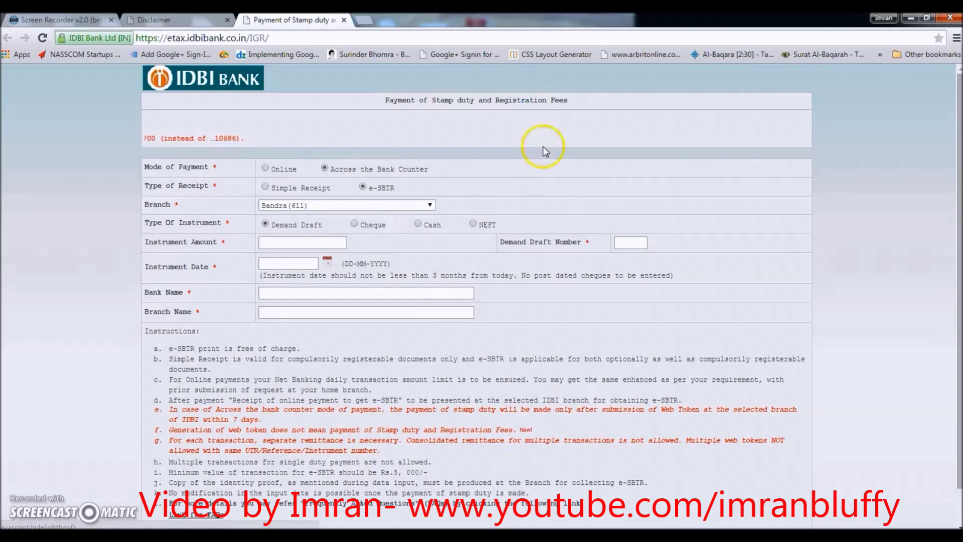
Examine the amount, draft number, bank name and branch name fields required for the Demand Draft instrument type.
{"action": "left_click", "coordinate": [266, 224]}
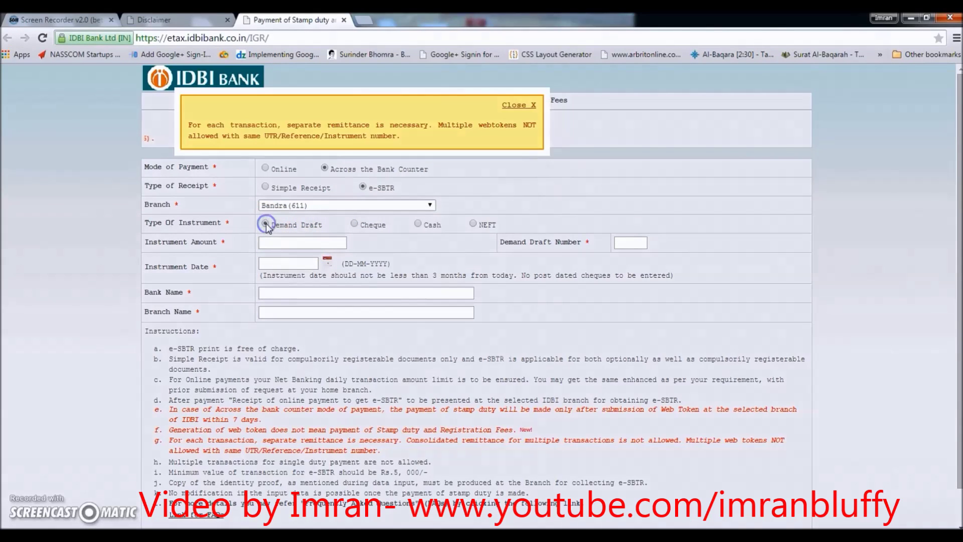
{"action": "left_click", "coordinate": [517, 107]}
{"action": "left_click", "coordinate": [285, 241]}
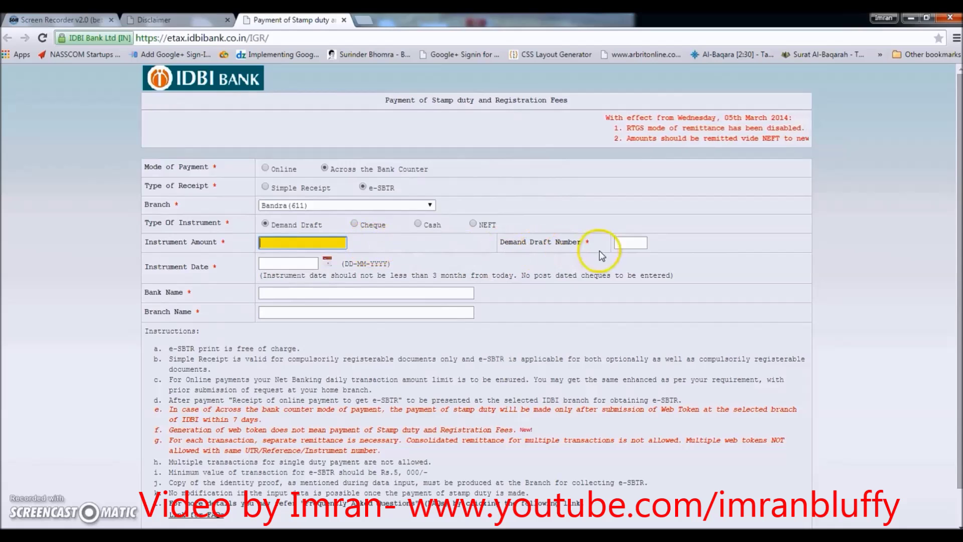
{"action": "left_click", "coordinate": [630, 246]}
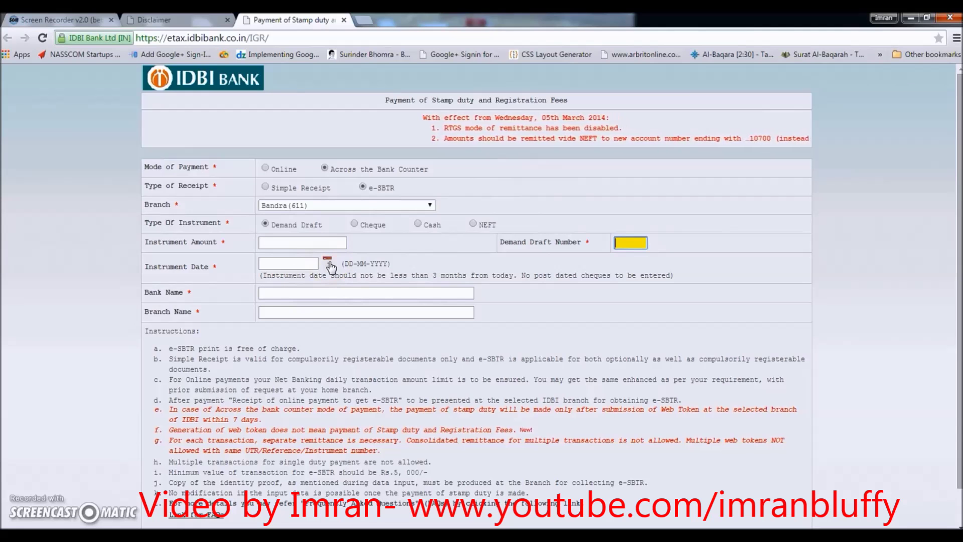
{"action": "left_click", "coordinate": [284, 293]}
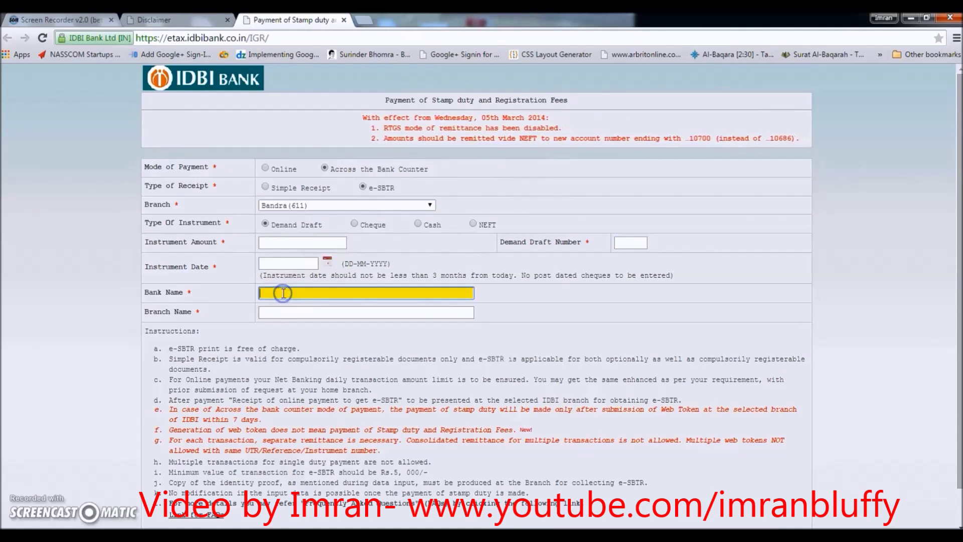
{"action": "left_click", "coordinate": [283, 311]}
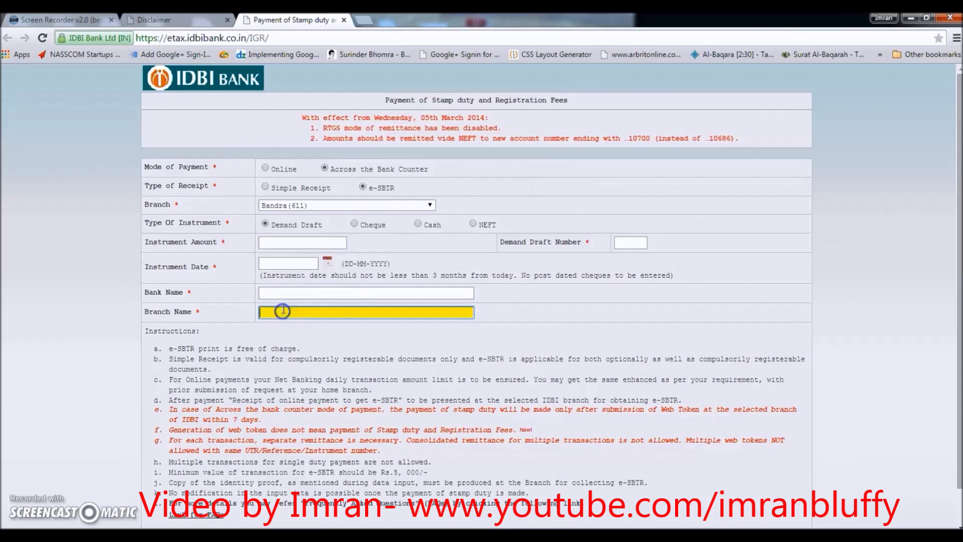
Switch the instrument type to Cheque, dismiss the notice and examine the amount, cheque number and date fields.
{"action": "left_click", "coordinate": [375, 225]}
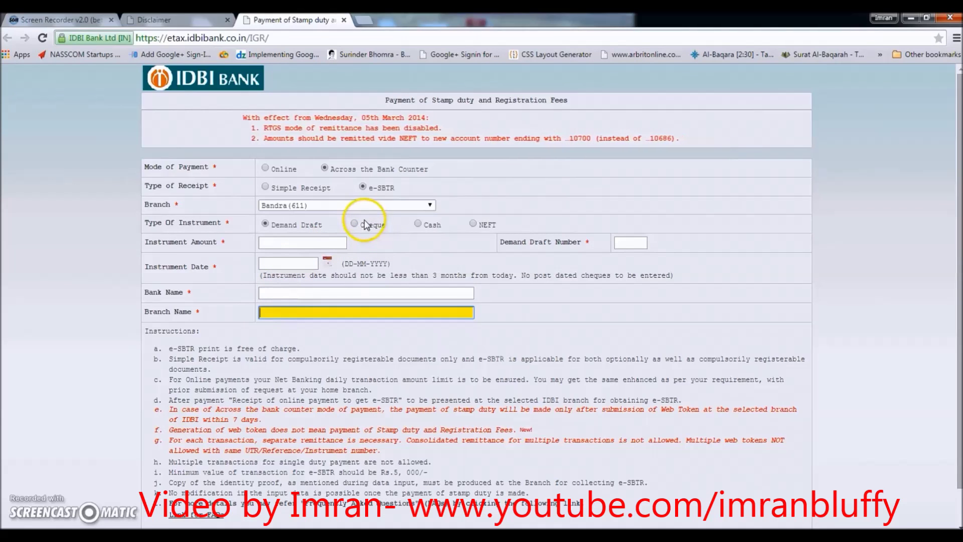
{"action": "left_click", "coordinate": [353, 223]}
{"action": "left_click", "coordinate": [354, 224]}
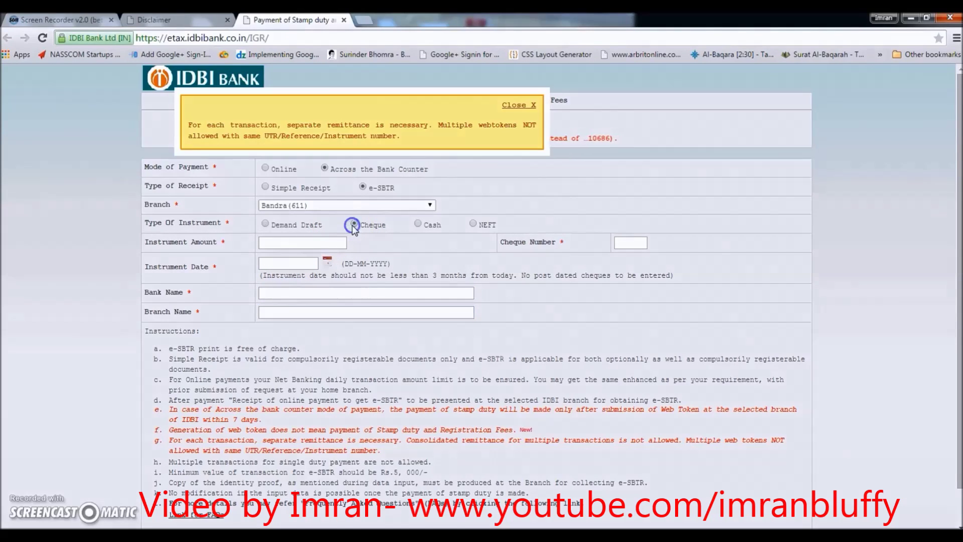
{"action": "left_click", "coordinate": [535, 108]}
{"action": "left_click", "coordinate": [355, 225]}
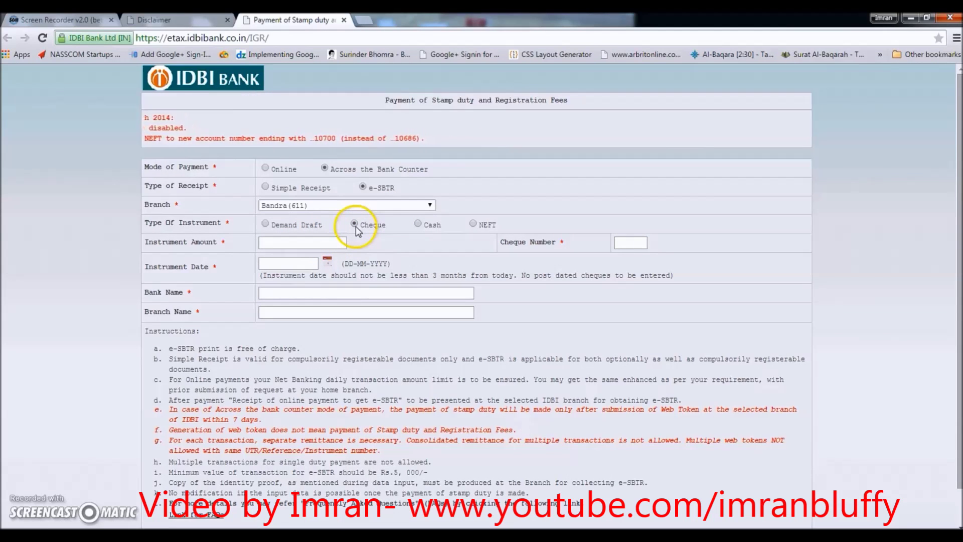
{"action": "left_click", "coordinate": [304, 243]}
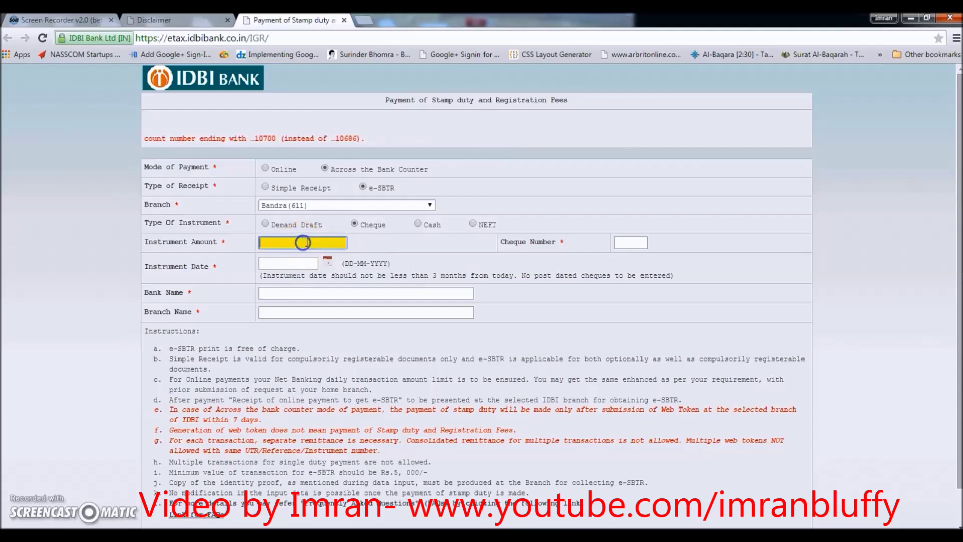
{"action": "left_click", "coordinate": [623, 245]}
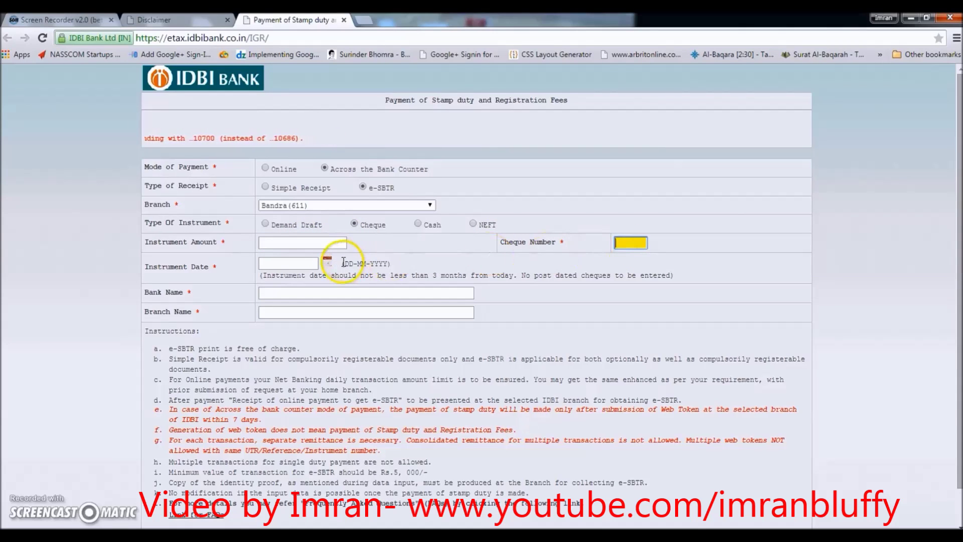
{"action": "left_click", "coordinate": [306, 265]}
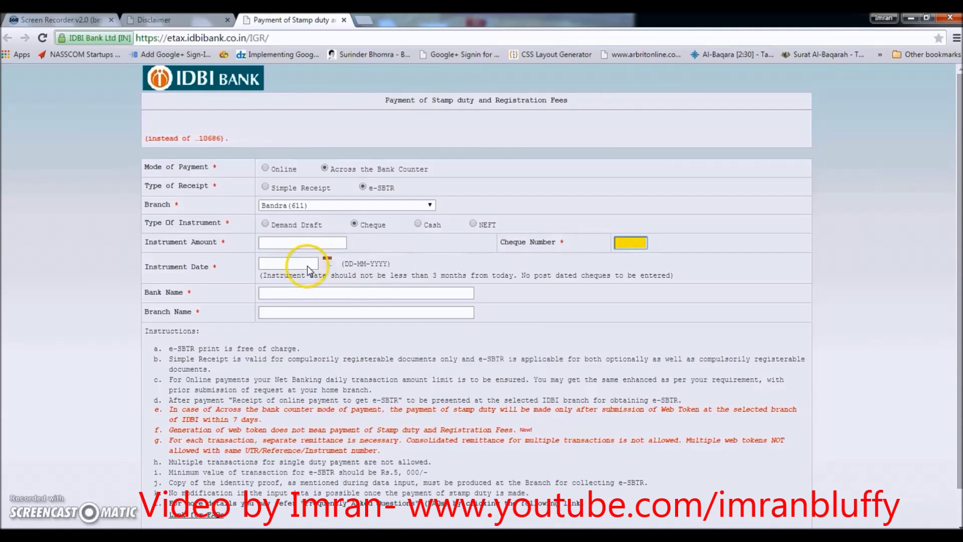
Preview the Cash instrument's amount field, and set the instrument type to NEFT, closing its remittance details notice.
{"action": "left_click", "coordinate": [419, 225]}
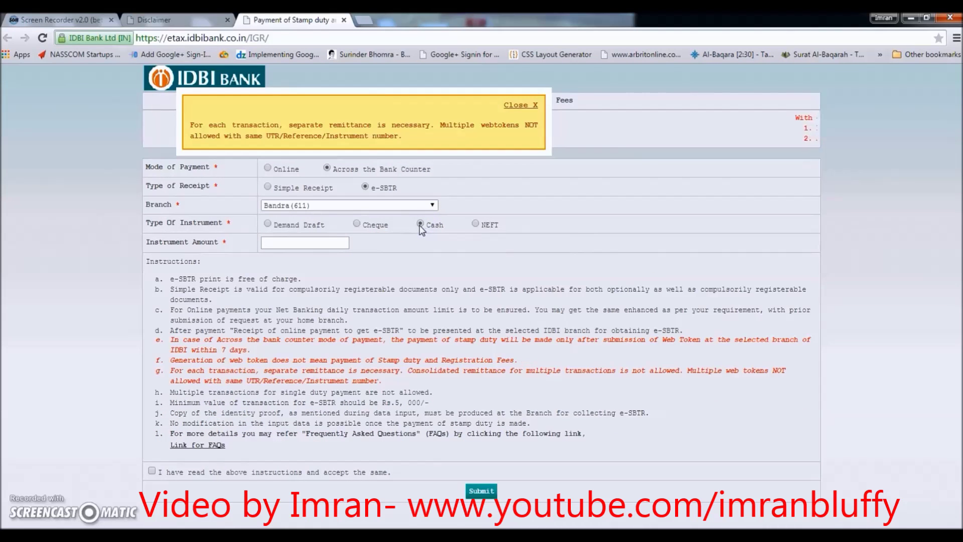
{"action": "left_click", "coordinate": [312, 244]}
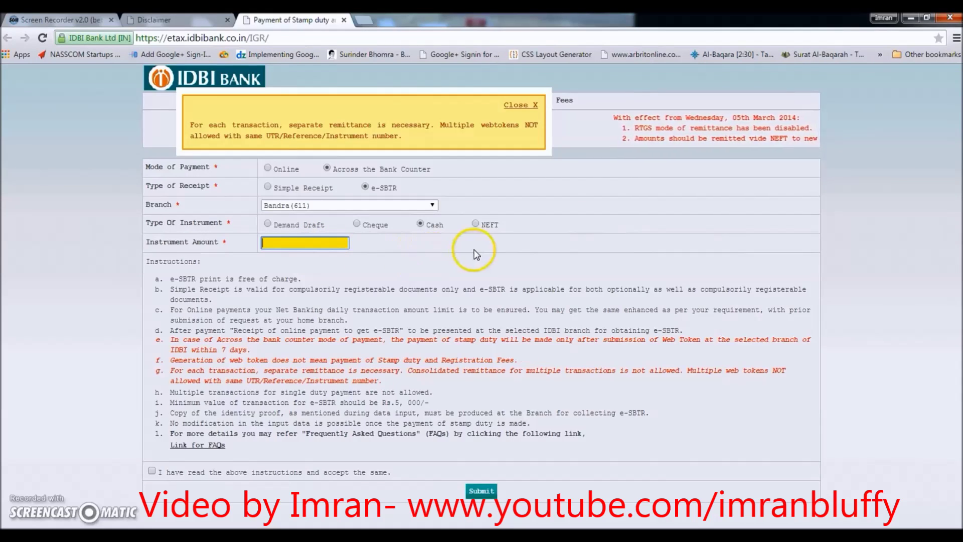
{"action": "left_click", "coordinate": [471, 228]}
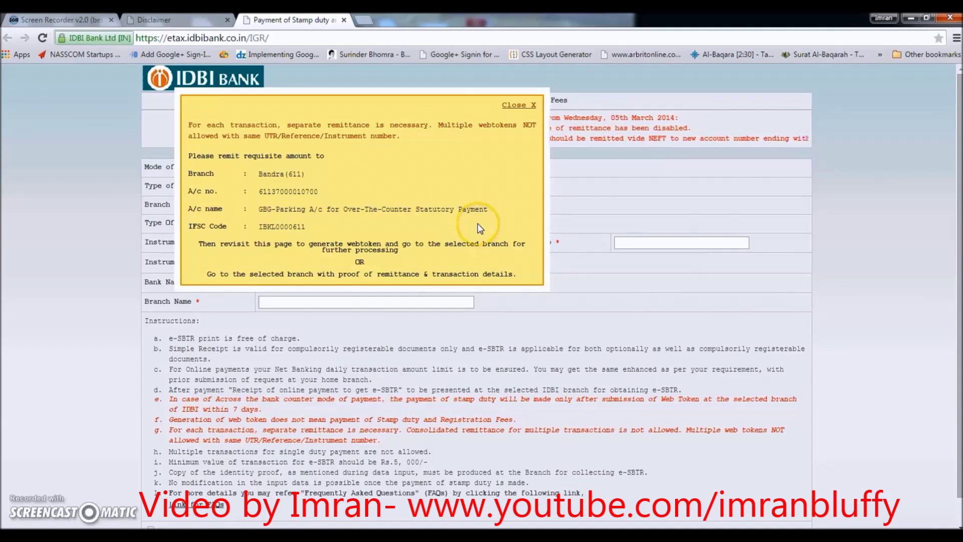
{"action": "left_click", "coordinate": [182, 173]}
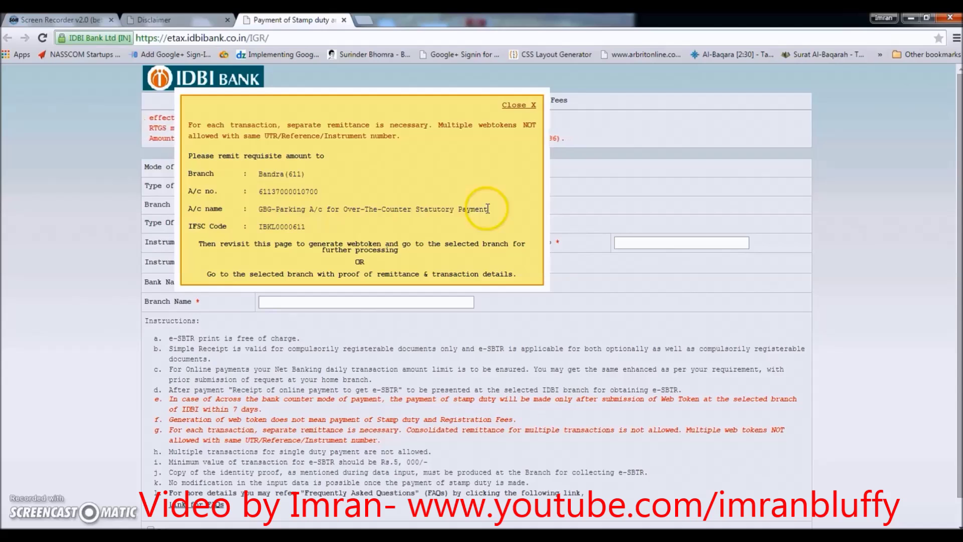
{"action": "left_click", "coordinate": [533, 107]}
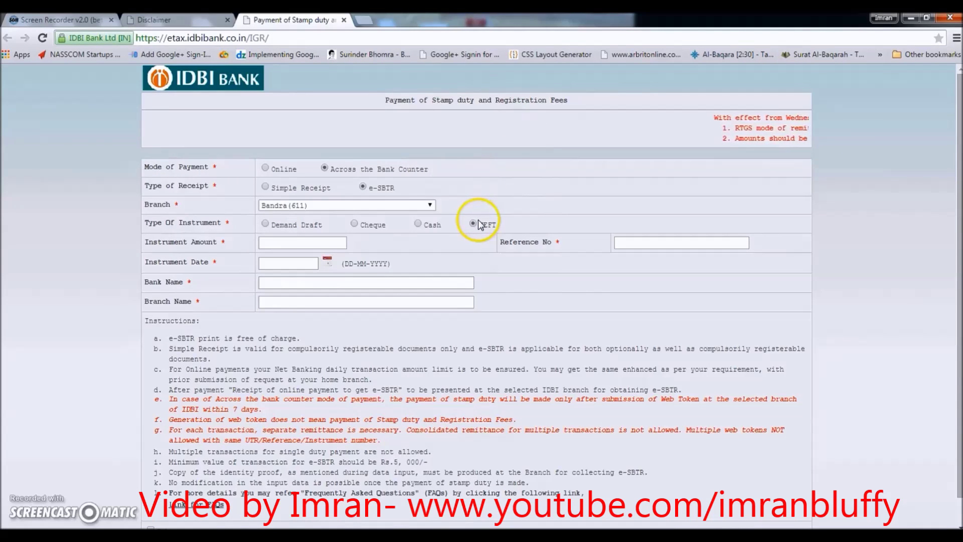